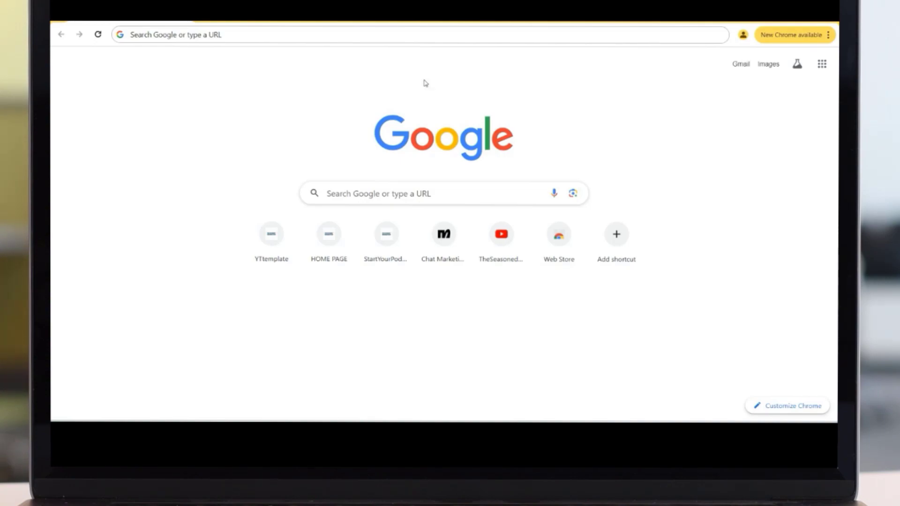
# Step: Open the Google Help site at support.google.com
pyautogui.click(295, 33)
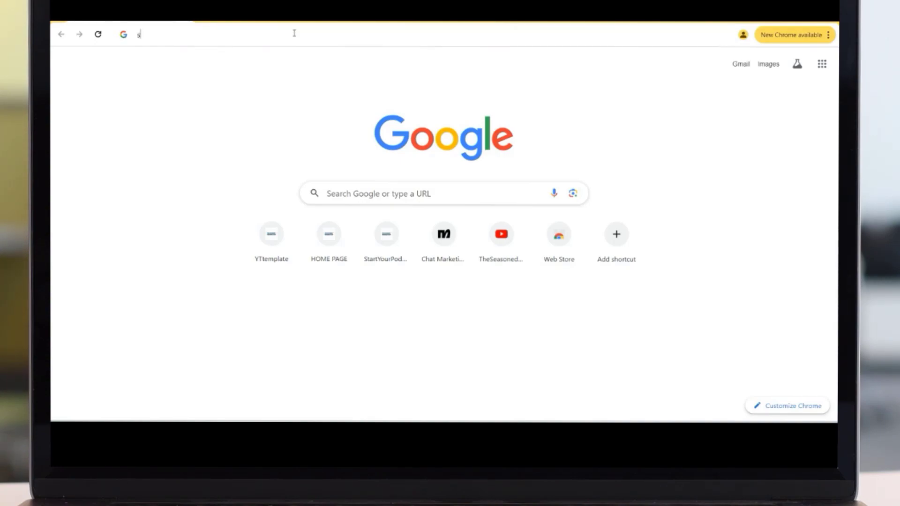
pyautogui.write('support.c')
pyautogui.press('BackSpace')
pyautogui.write('google.co')
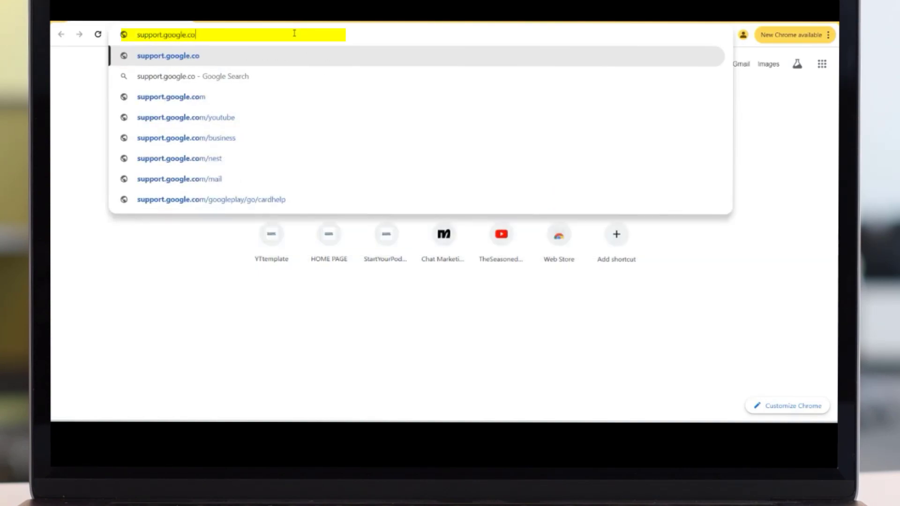
pyautogui.press('Return')
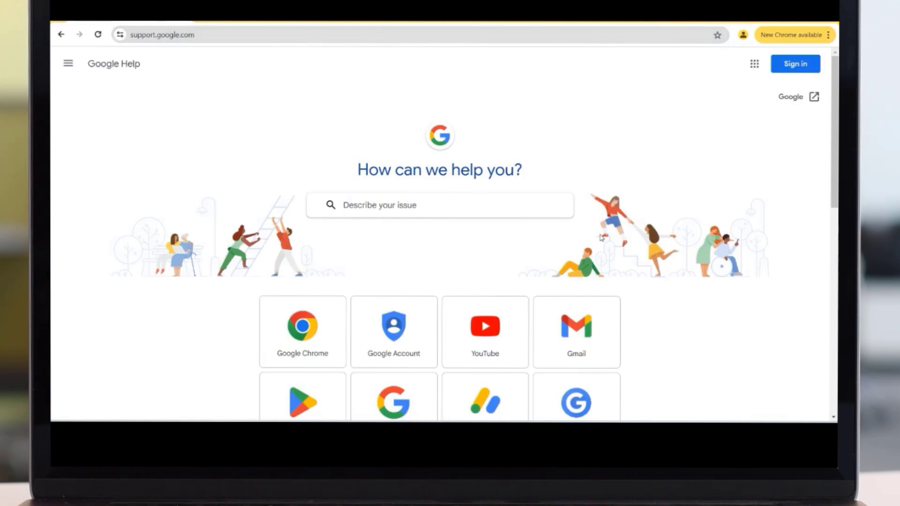
# Step: Open the Gmail help article "Create a Gmail account" and follow its link to create an account
pyautogui.scroll(-2, 601, 238)
pyautogui.click(593, 255)
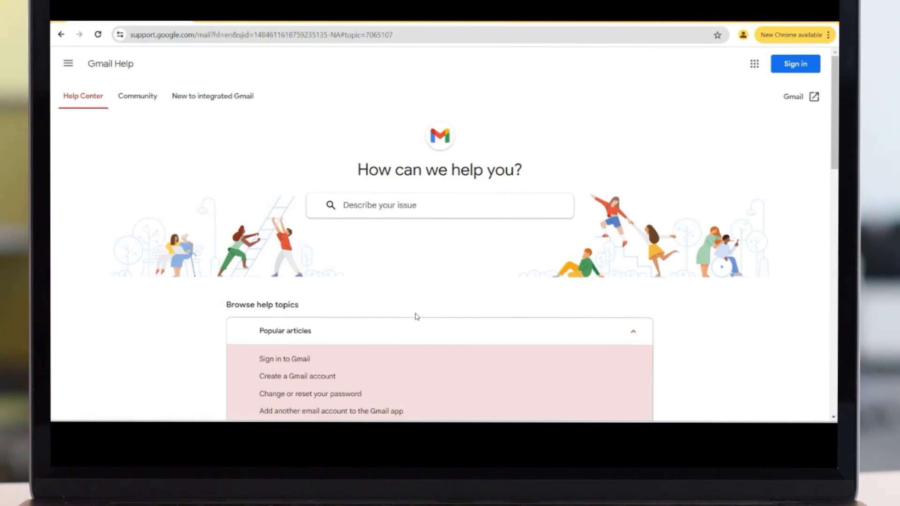
pyautogui.scroll(-2, 417, 317)
pyautogui.scroll(-2, 416, 316)
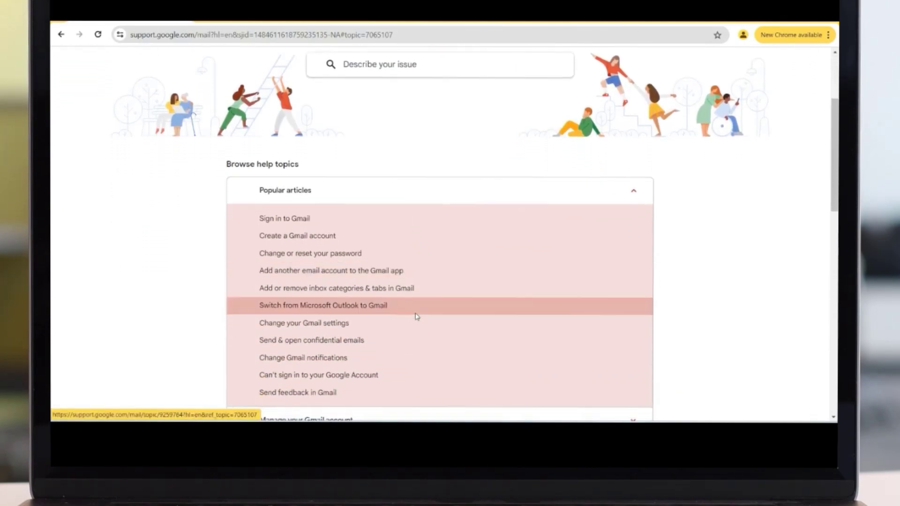
pyautogui.click(332, 236)
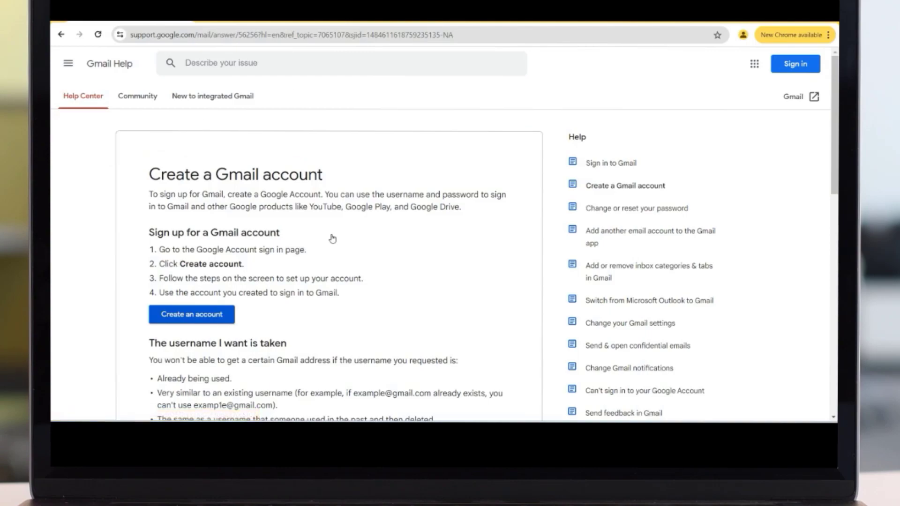
pyautogui.click(165, 323)
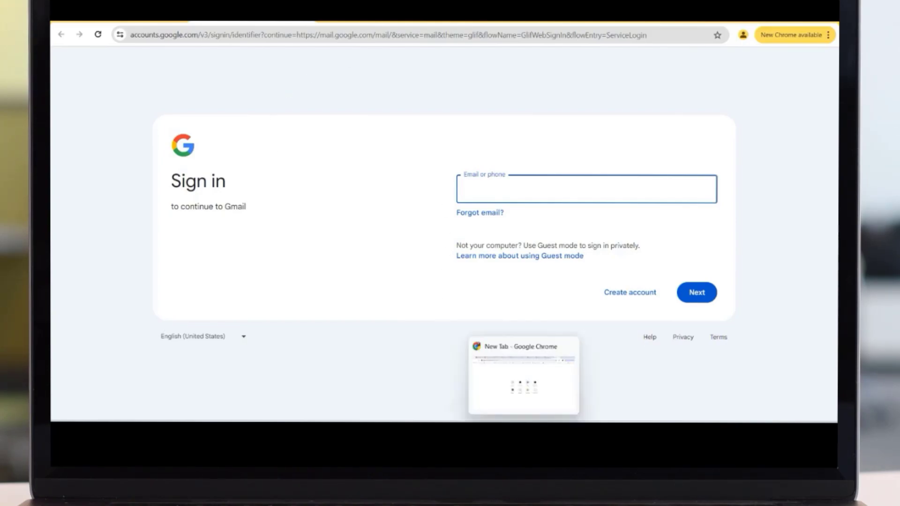
# Step: Switch to the other Chrome window showing a new tab and load google.com
pyautogui.click(524, 377)
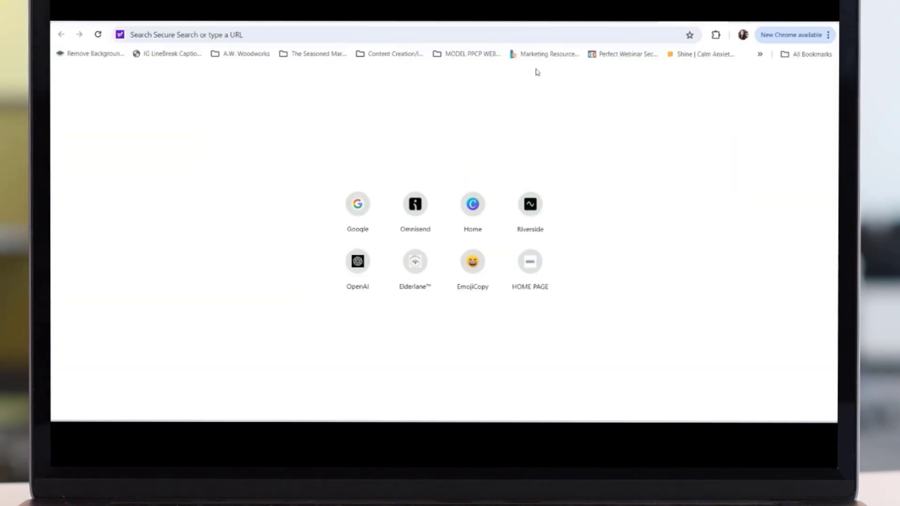
pyautogui.click(500, 38)
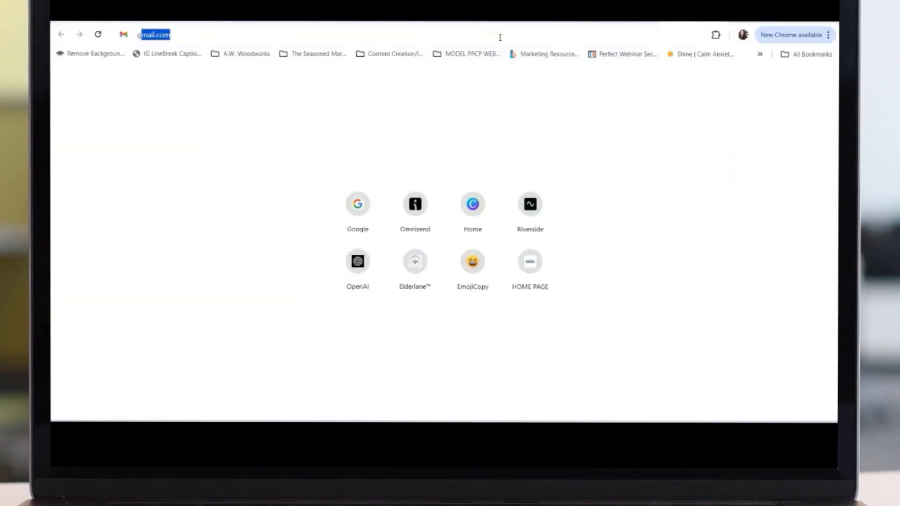
pyautogui.write('google.com')
pyautogui.press('Return')
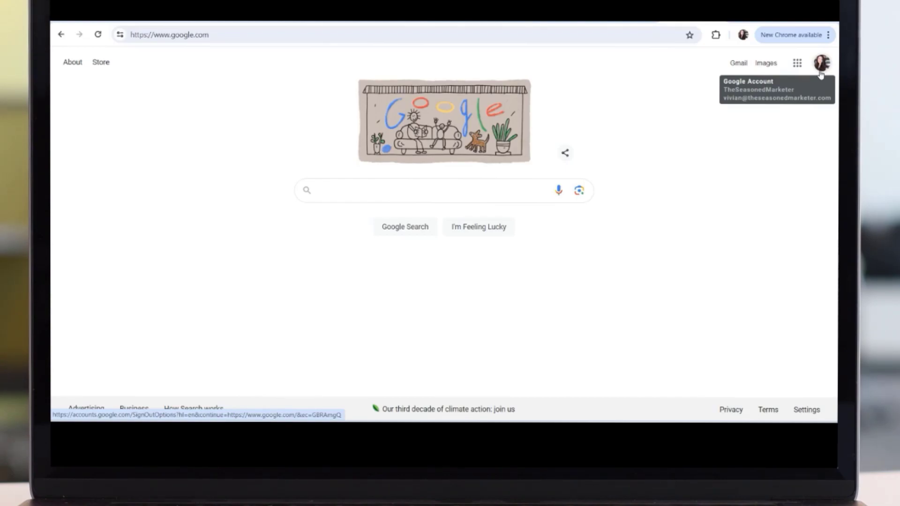
# Step: Extend the current web address with /alerts to load the Google Alerts page
pyautogui.click(262, 29)
pyautogui.click(262, 29)
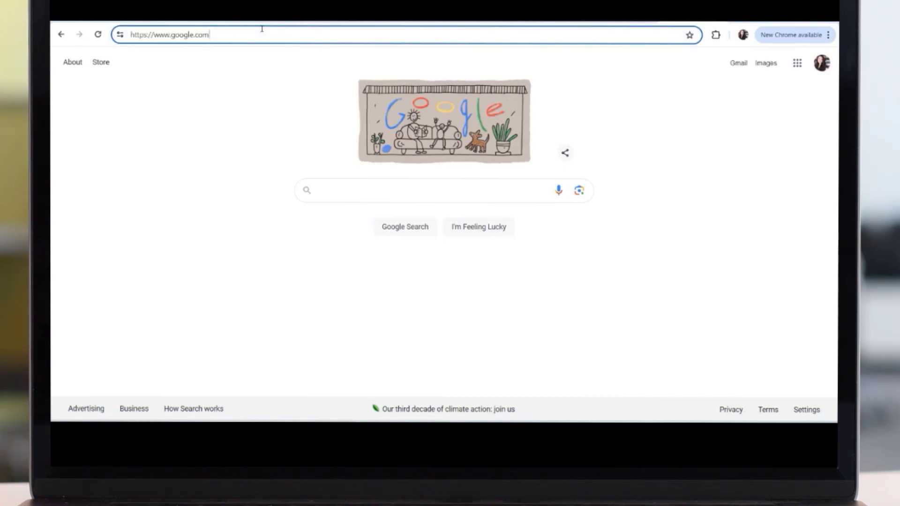
pyautogui.write('/alerts')
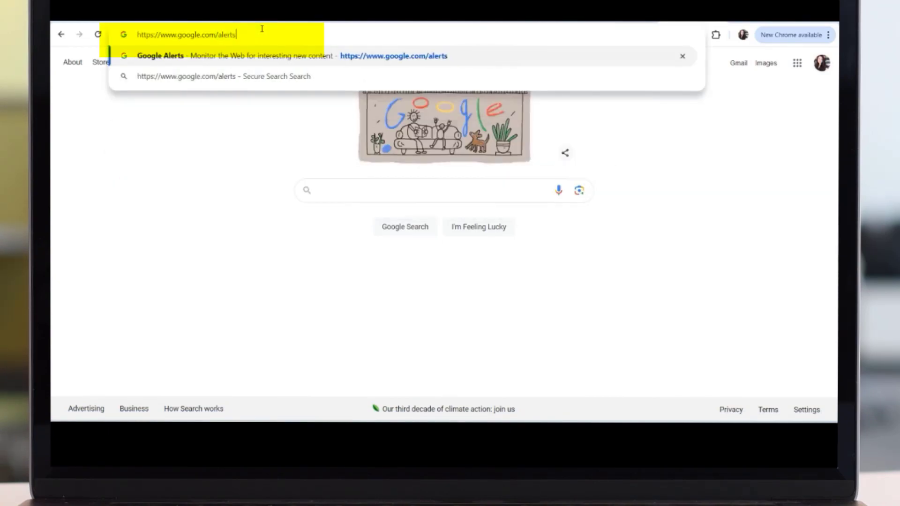
pyautogui.press('Return')
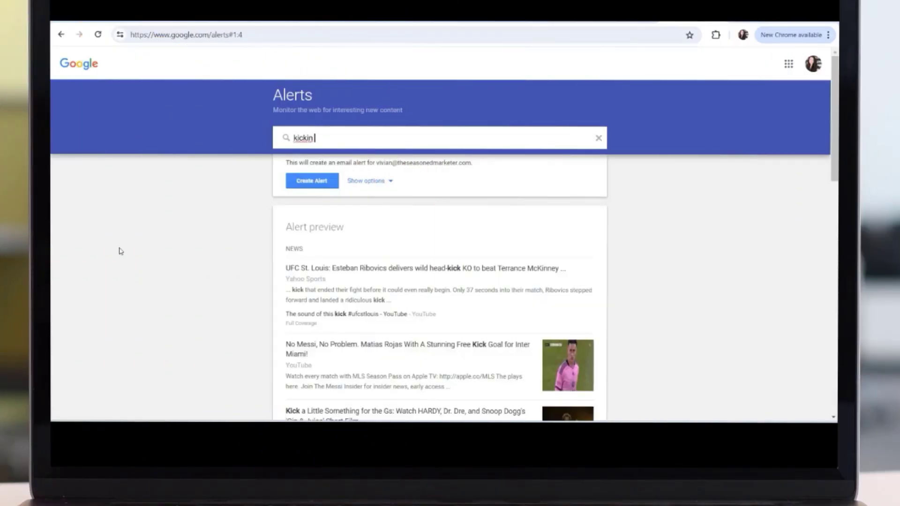
# Step: Enter "kickin chicken" as the alert topic and set its frequency to As-it-happens in the alert options
pyautogui.write('chicken')
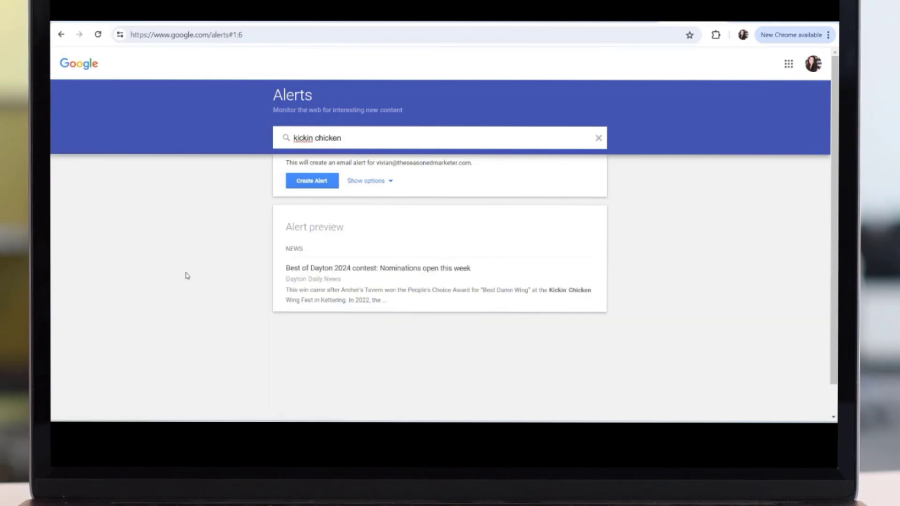
pyautogui.click(367, 182)
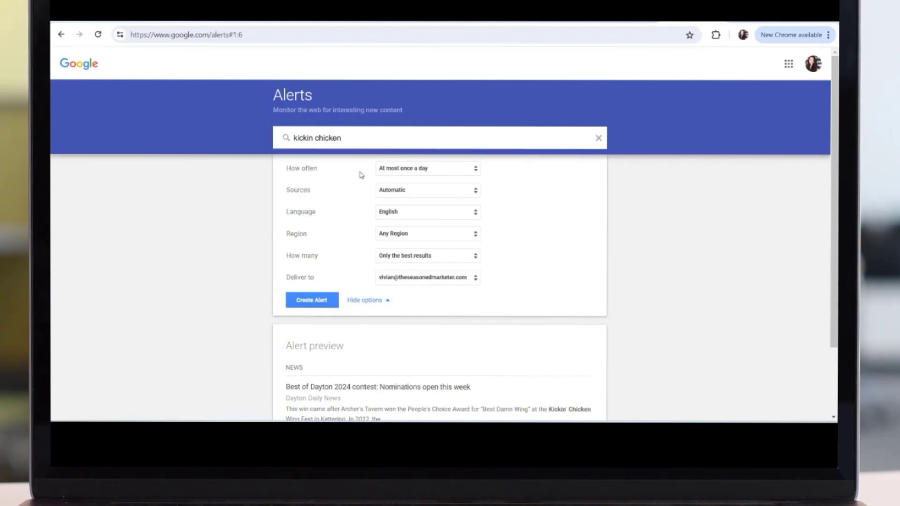
pyautogui.click(380, 169)
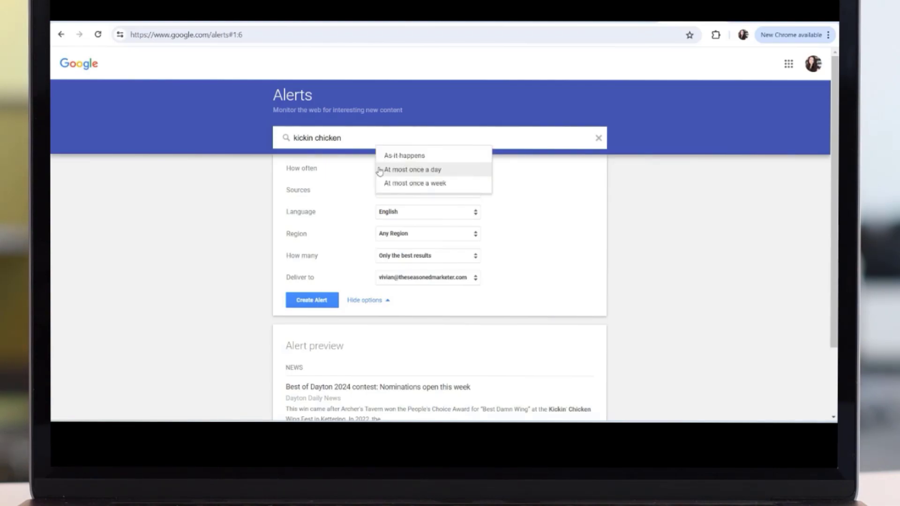
pyautogui.click(387, 160)
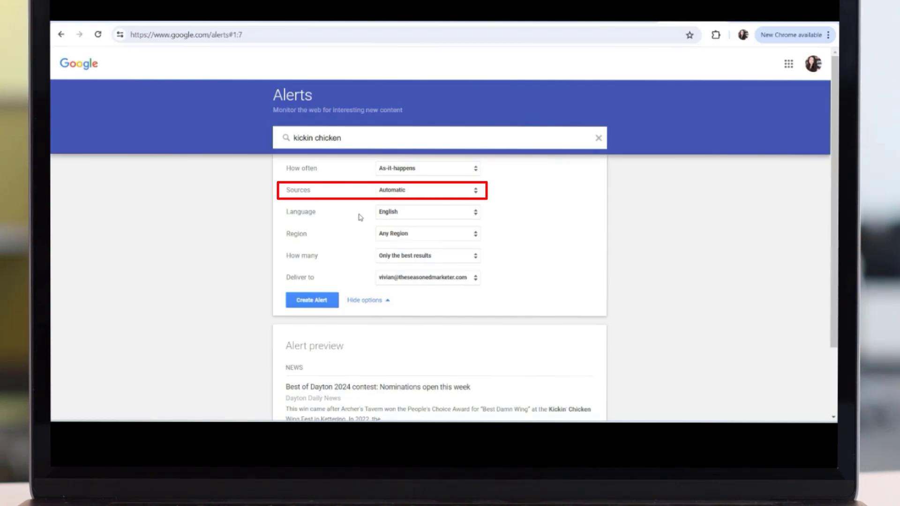
# Step: Examine the available choices for the alert's sources, region, number of results and delivery destination
pyautogui.click(388, 193)
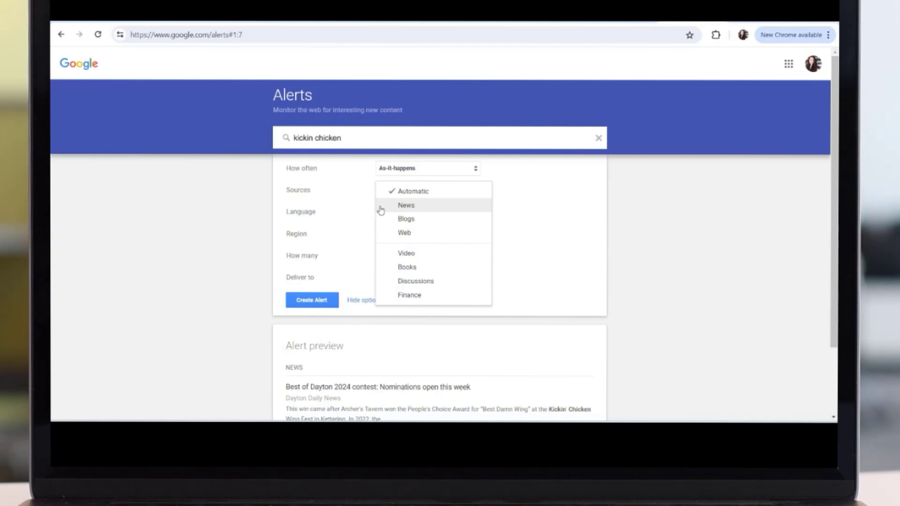
pyautogui.rightClick(359, 226)
pyautogui.click(359, 227)
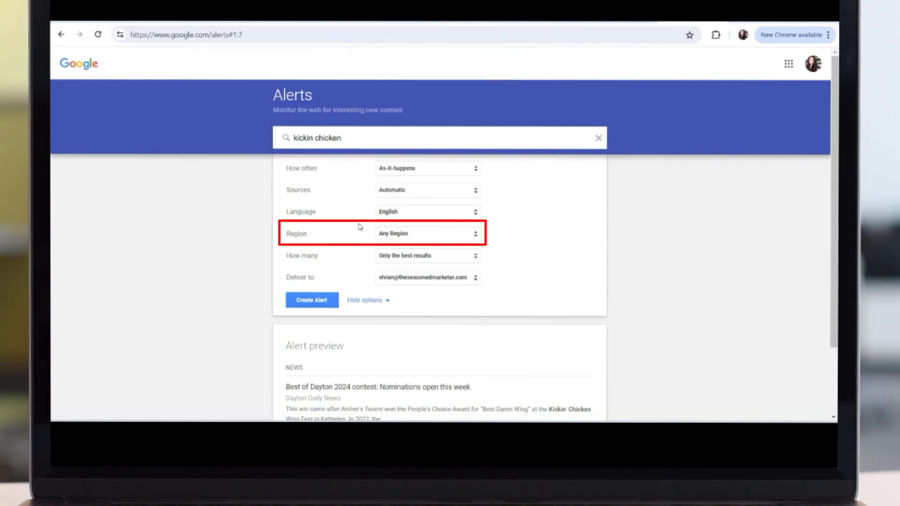
pyautogui.click(382, 234)
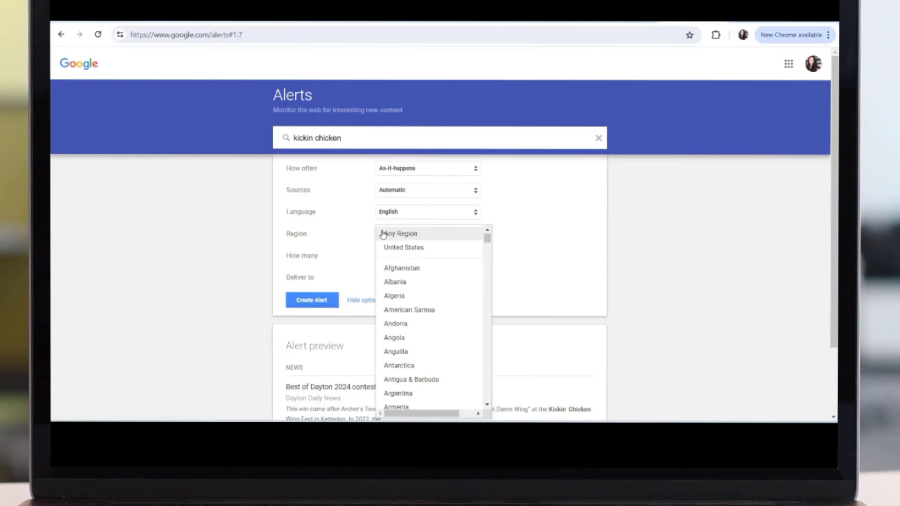
pyautogui.click(362, 258)
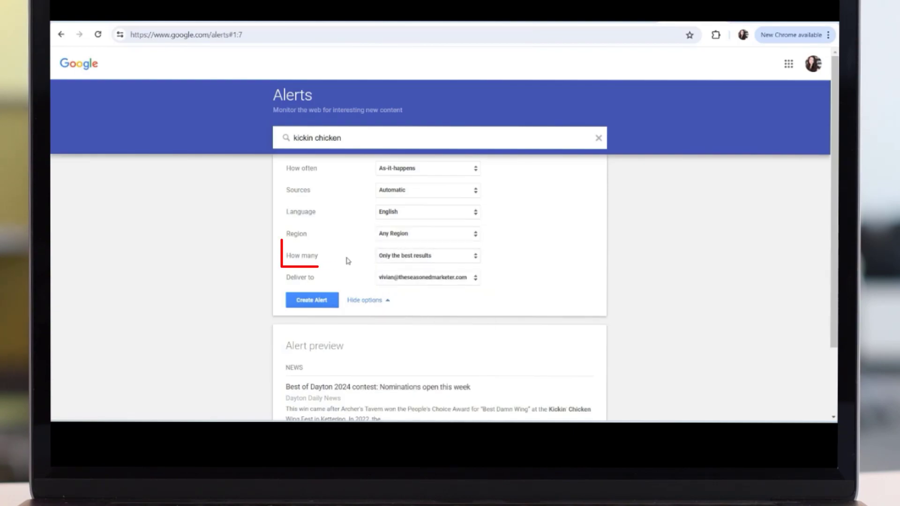
pyautogui.click(385, 257)
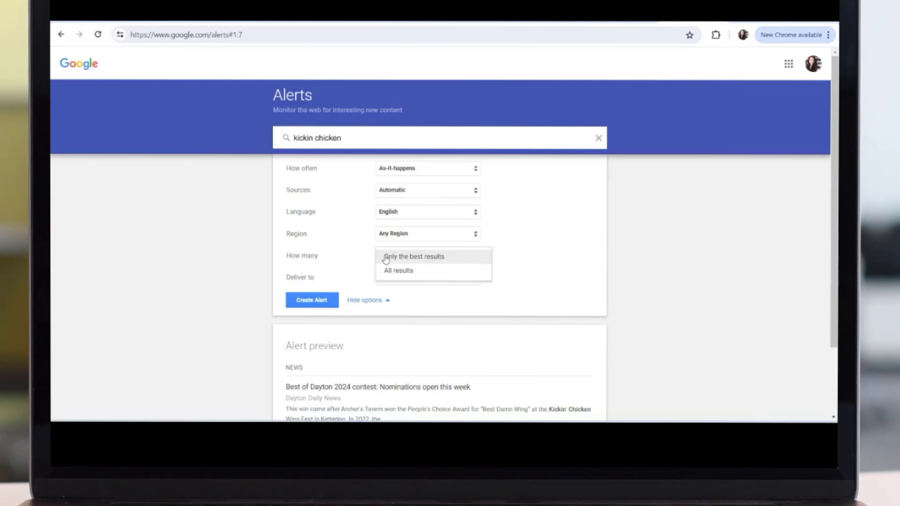
pyautogui.click(369, 259)
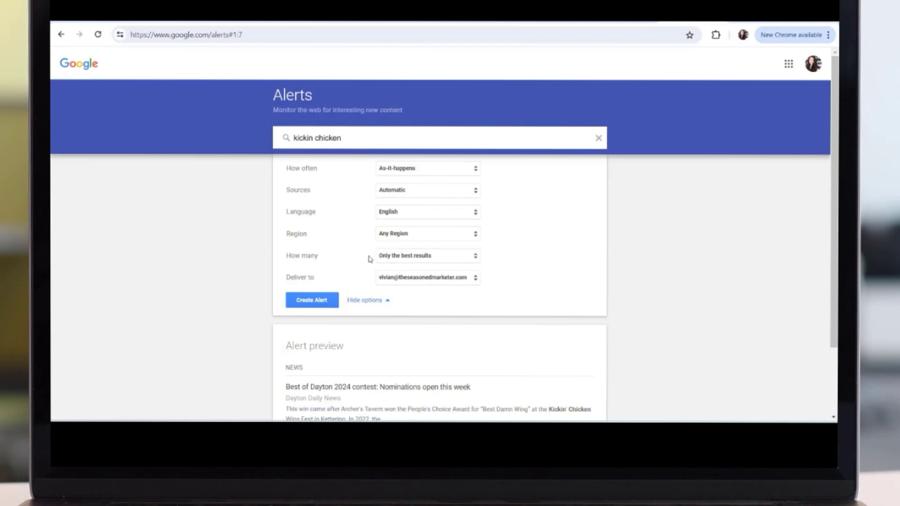
pyautogui.click(388, 283)
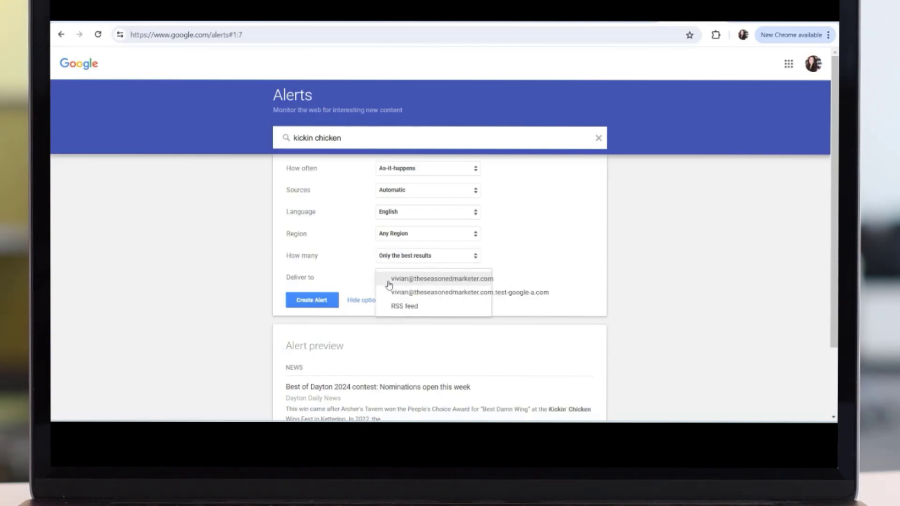
pyautogui.click(341, 244)
pyautogui.rightClick(340, 244)
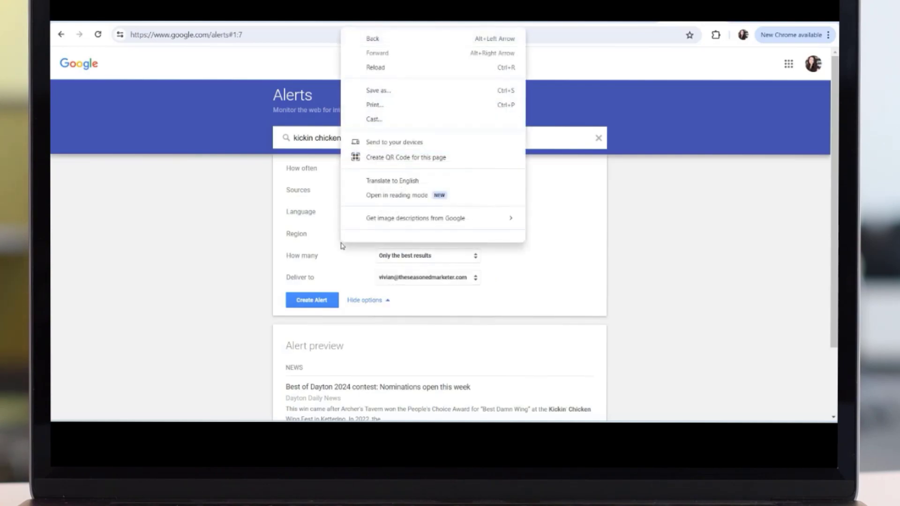
pyautogui.click(342, 246)
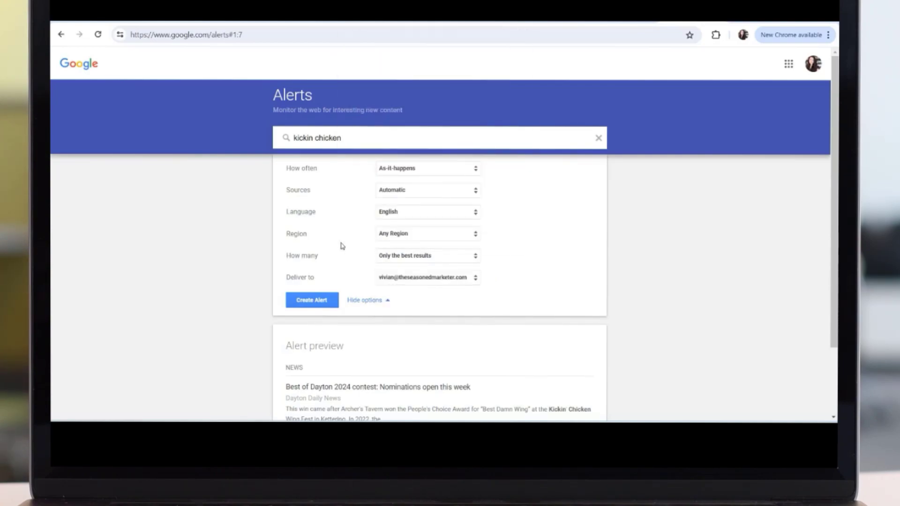
# Step: Create the "kickin chicken" alert and delete it from the list of existing alerts
pyautogui.click(326, 301)
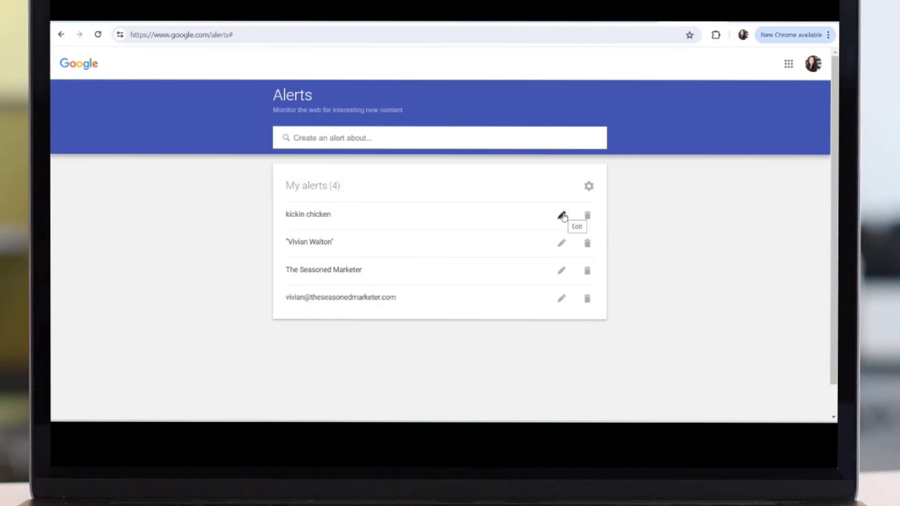
pyautogui.click(588, 218)
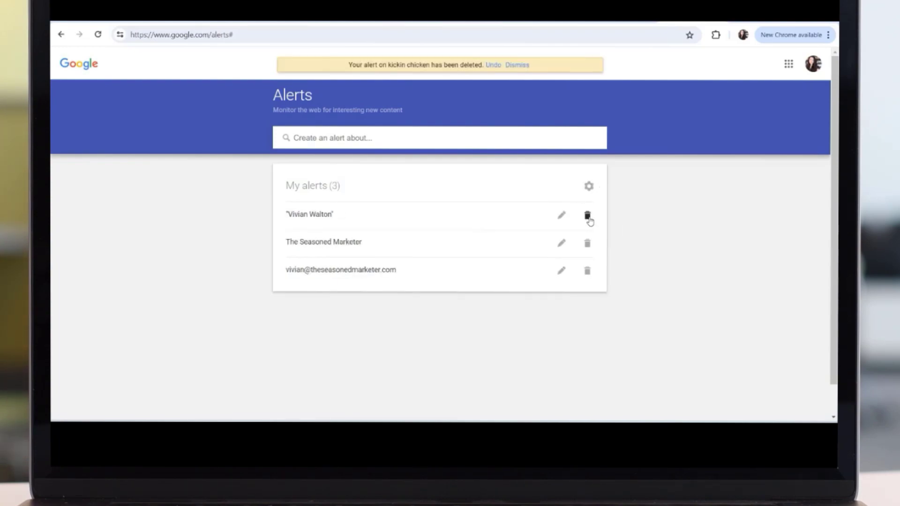